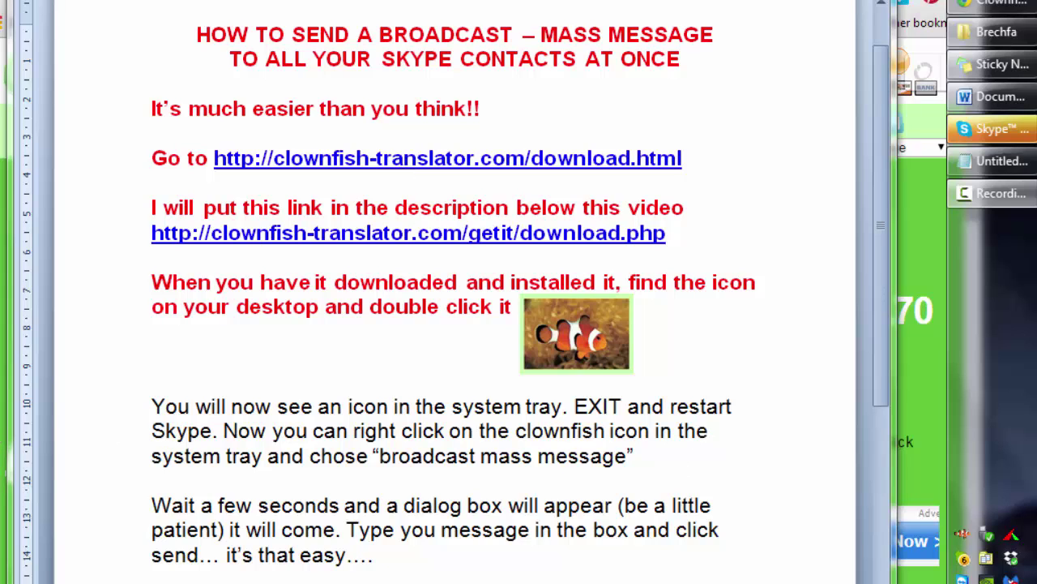
Step: Switch to the browser and download the Clownfish for Skype 3.70 installer, saving CFSetup370.exe on the Desktop
{"action": "key", "text": "alt+Tab"}
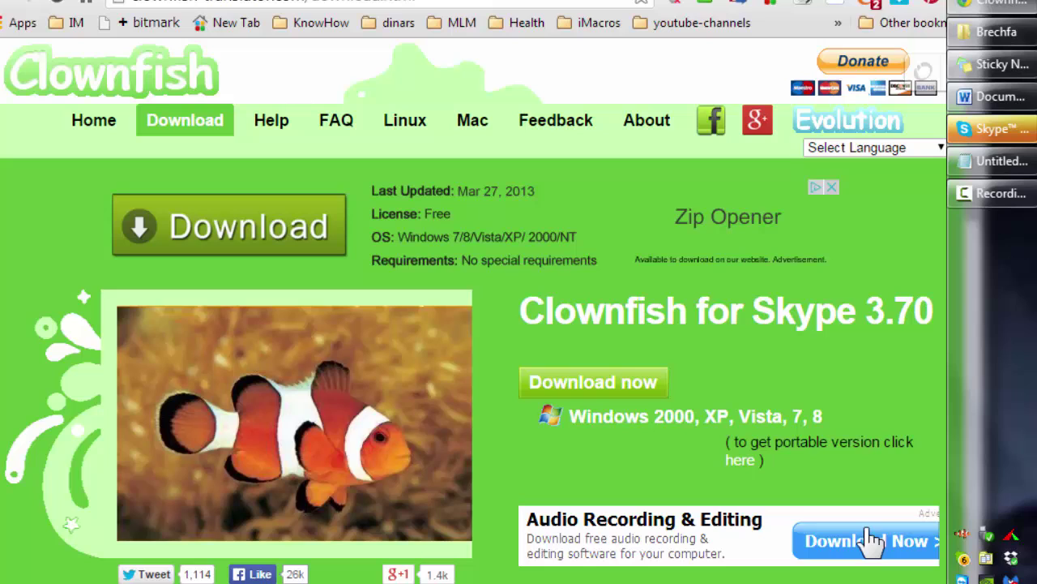
{"action": "left_click", "coordinate": [604, 393]}
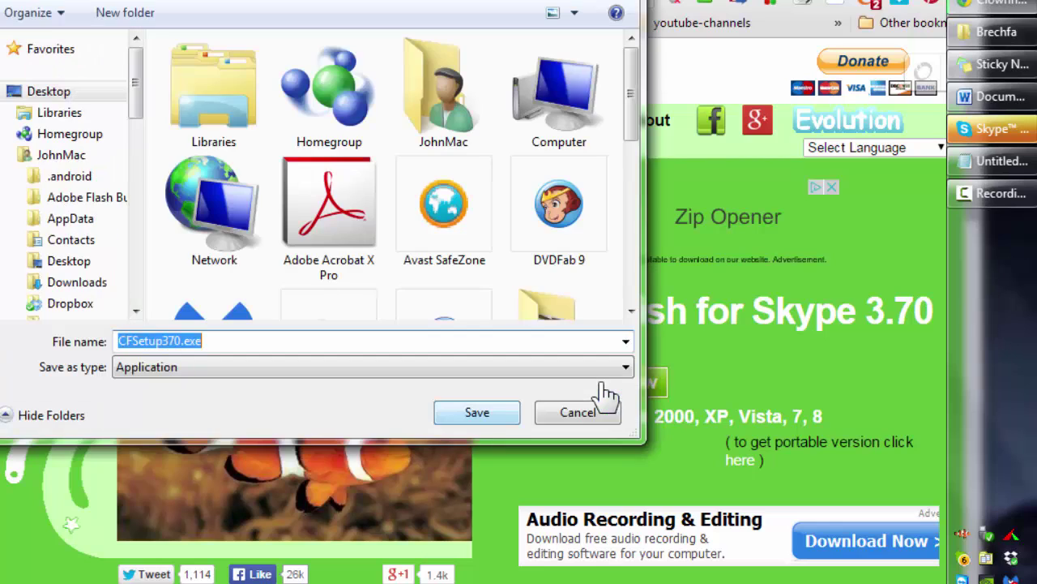
{"action": "left_click", "coordinate": [479, 416]}
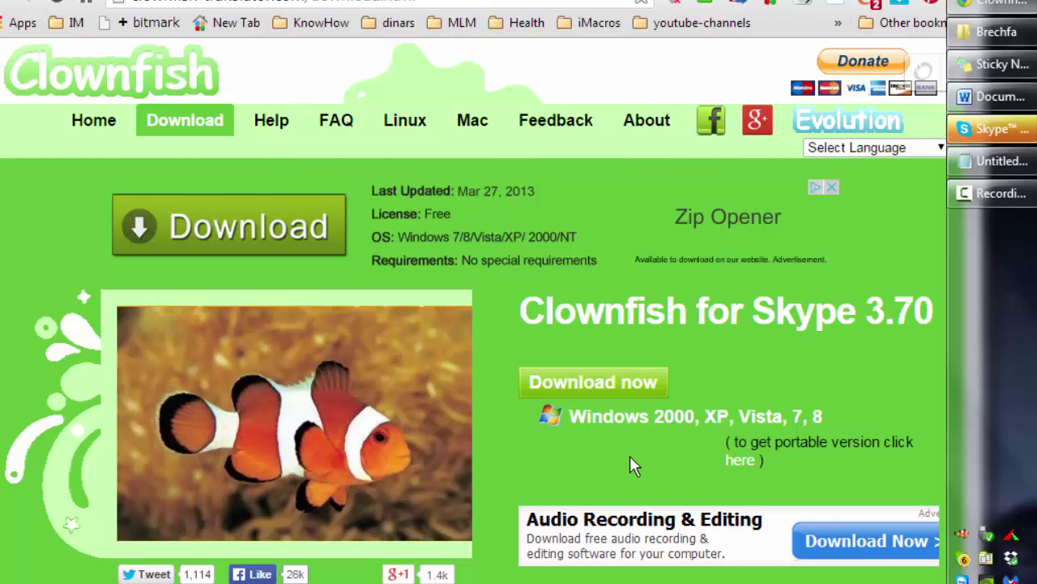
Step: Return to the Word instructions, open Clownfish's broadcast mass message window and move it fully into view
{"action": "left_click", "coordinate": [1000, 97]}
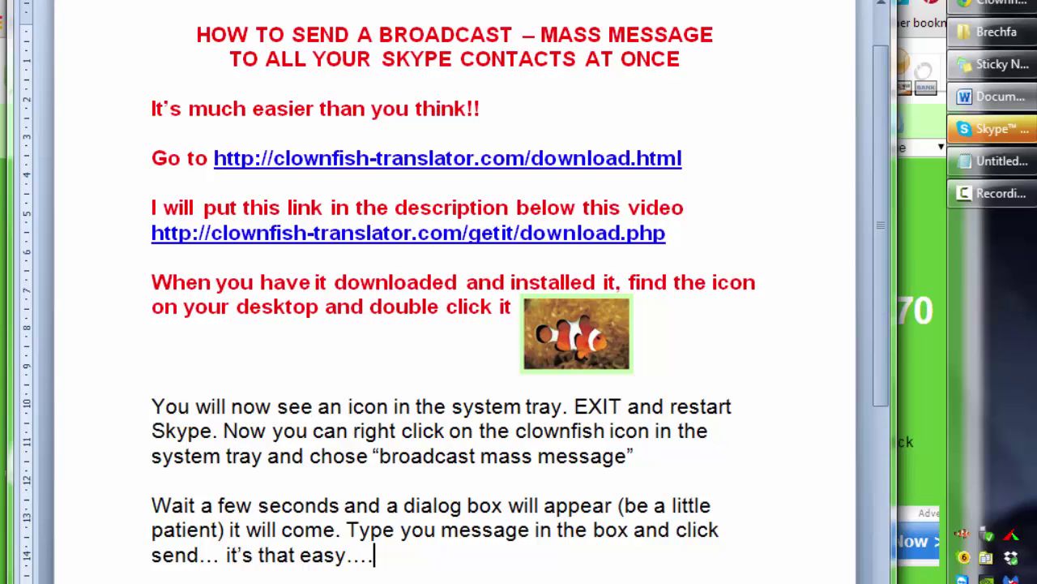
{"action": "right_click", "coordinate": [964, 533]}
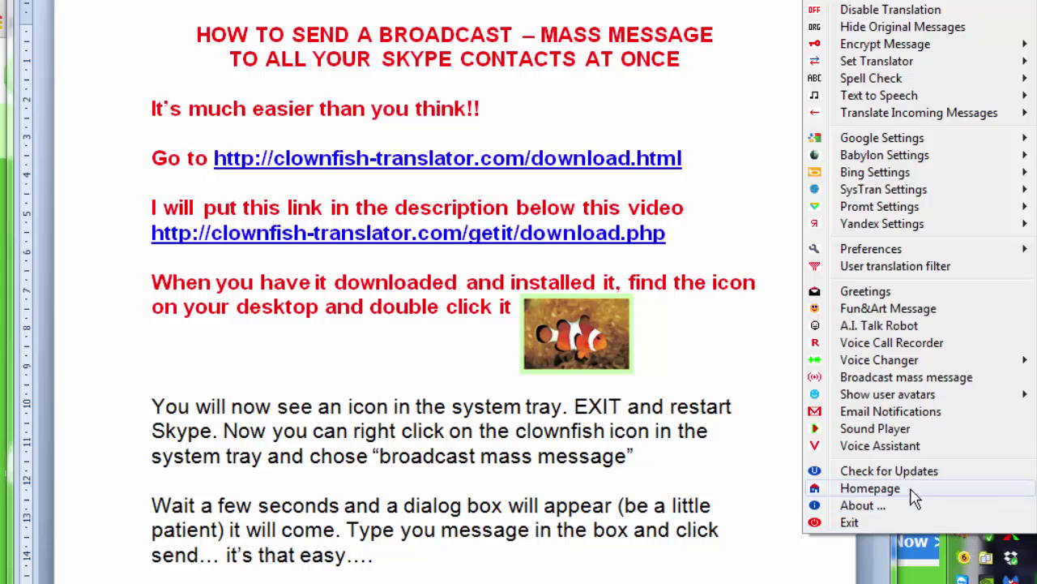
{"action": "left_click", "coordinate": [869, 380]}
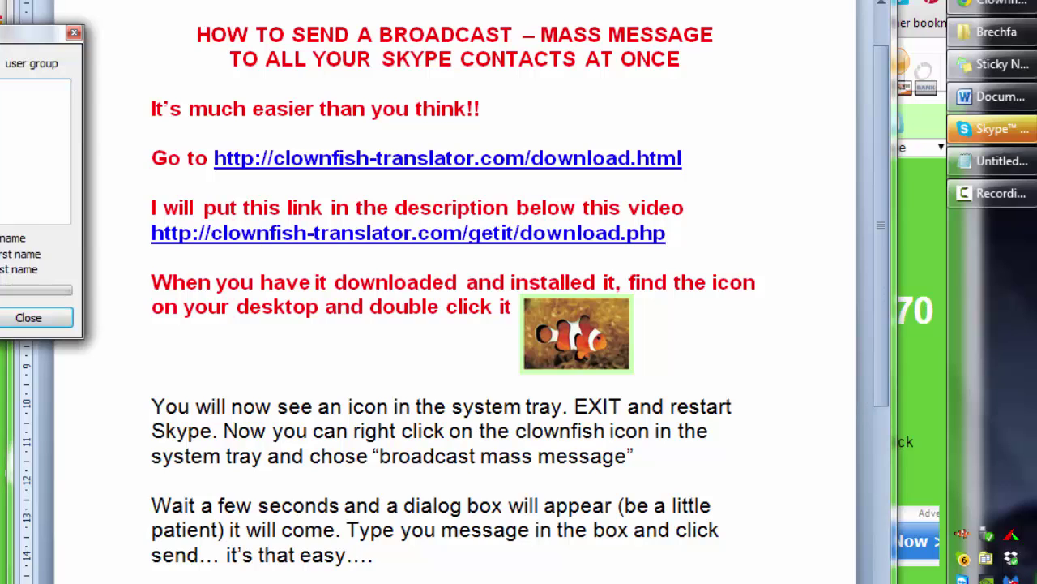
{"action": "left_click_drag", "start_coordinate": [0, 41], "coordinate": [185, 40]}
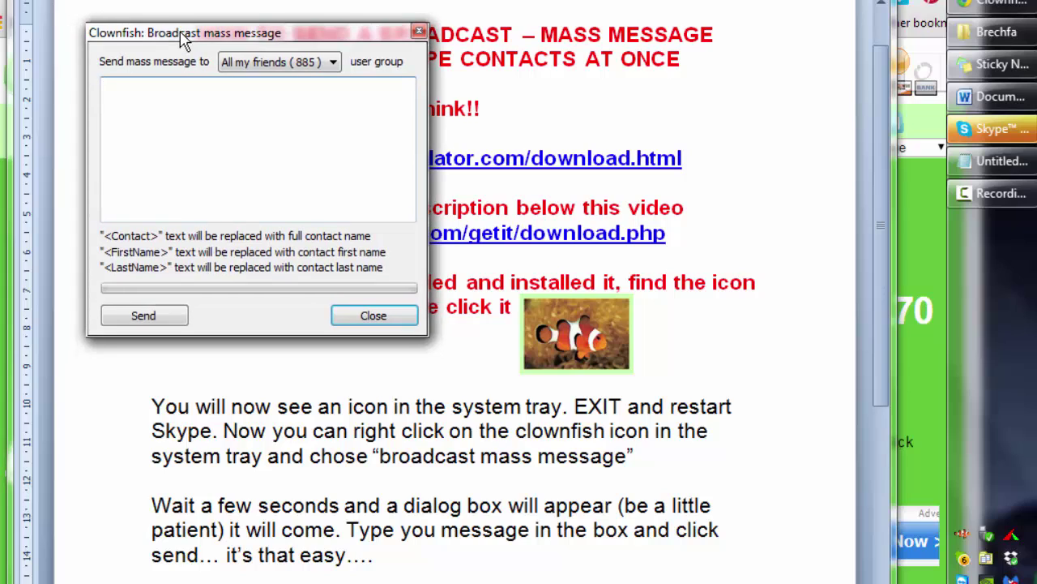
Step: Review the recipient groups, keep All my friends, and start the broadcast message with the <FirstName> placeholder
{"action": "left_click", "coordinate": [257, 65]}
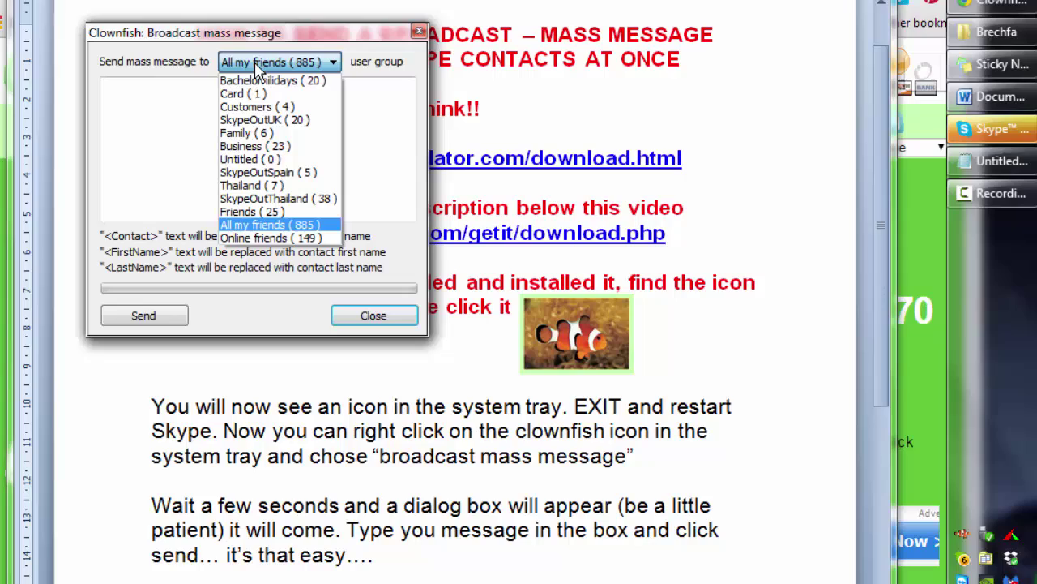
{"action": "left_click", "coordinate": [258, 70]}
{"action": "left_click", "coordinate": [258, 70]}
{"action": "left_click", "coordinate": [256, 67]}
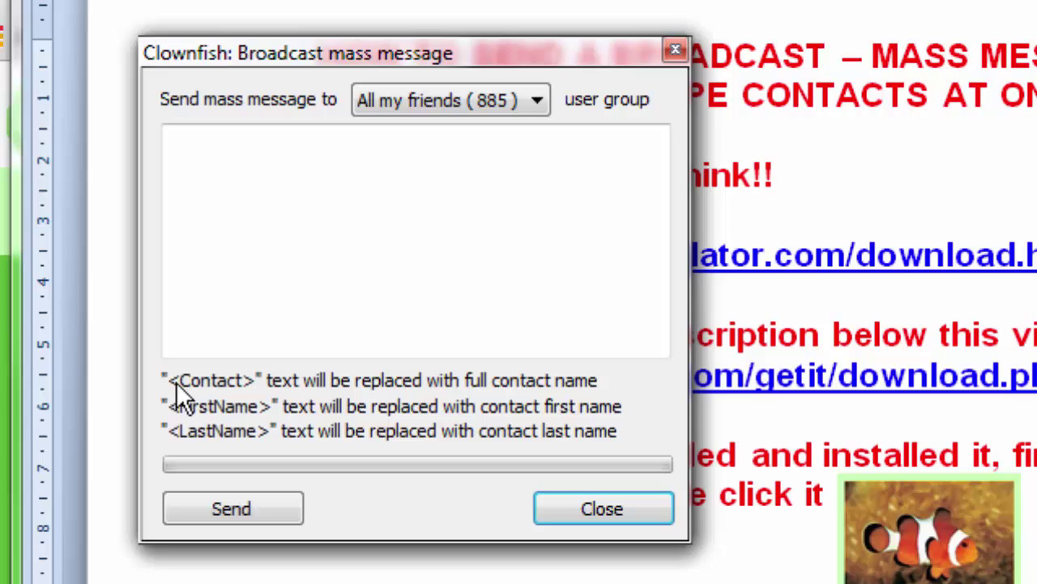
{"action": "left_click", "coordinate": [229, 172]}
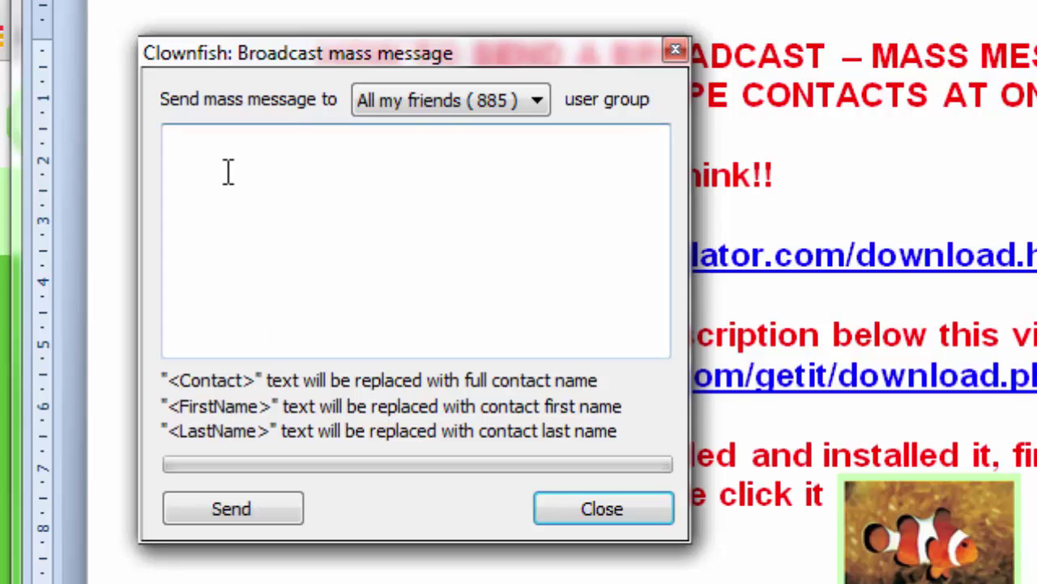
{"action": "type", "text": "<FirstName>"}
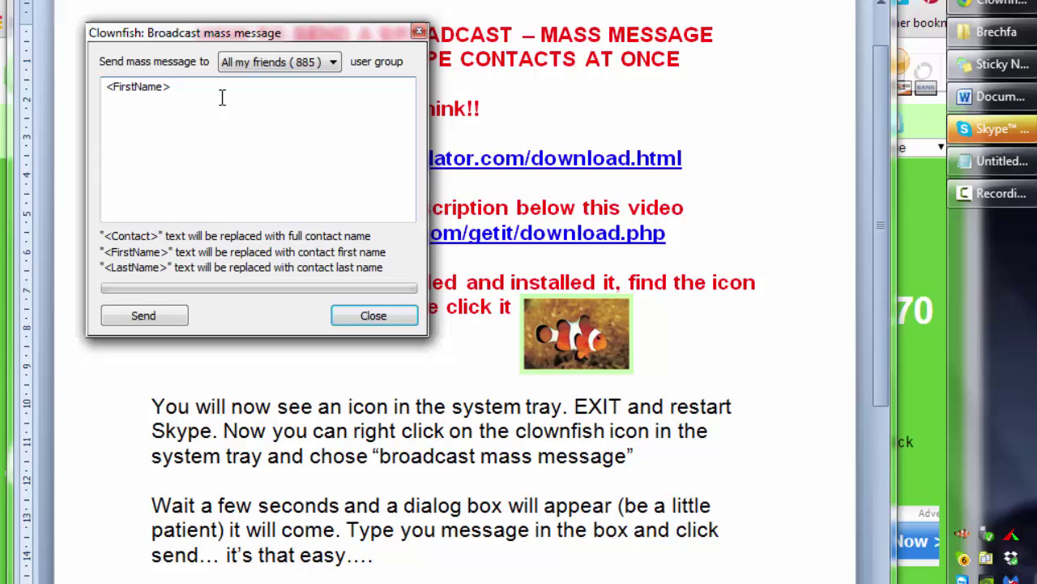
Step: Bring up the untitled Notepad file and paste its iPhone users warning text into the broadcast message after <FirstName>
{"action": "left_click", "coordinate": [1001, 160]}
{"action": "left_click_drag", "start_coordinate": [225, 61], "coordinate": [325, 21]}
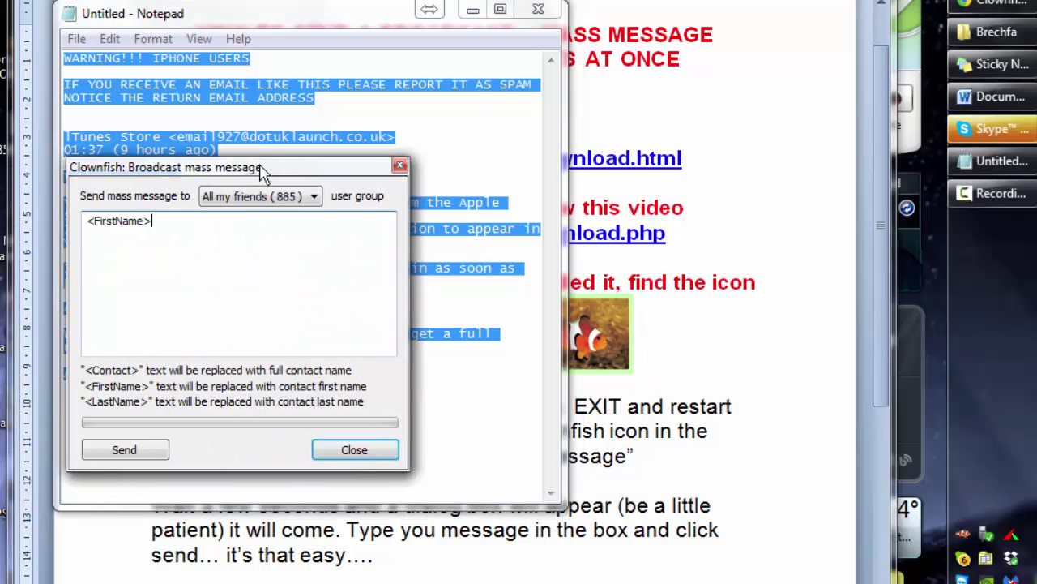
{"action": "left_click_drag", "start_coordinate": [263, 167], "coordinate": [362, 67]}
{"action": "left_click_drag", "start_coordinate": [270, 115], "coordinate": [183, 122]}
{"action": "left_click", "coordinate": [276, 149]}
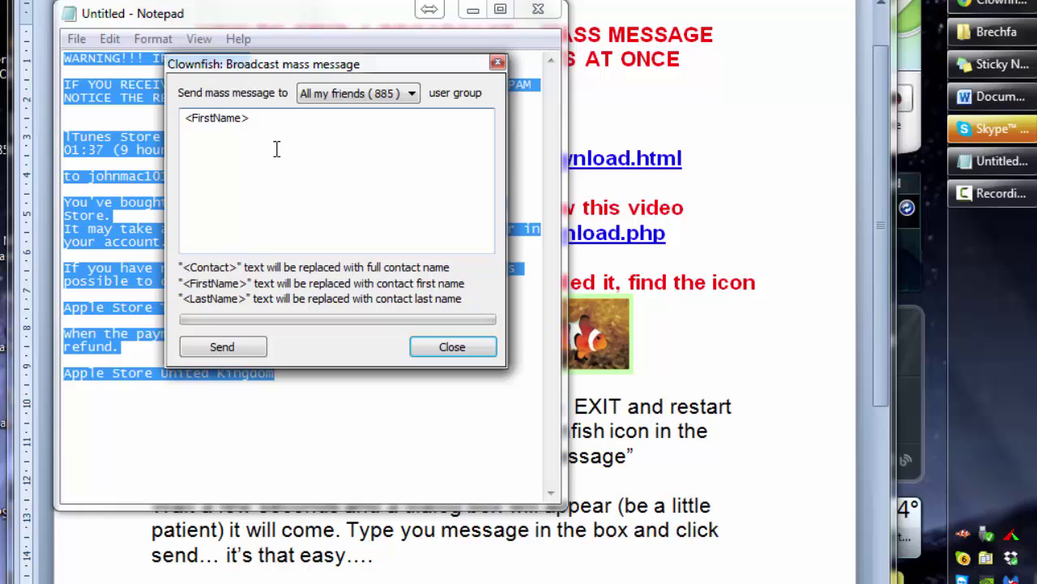
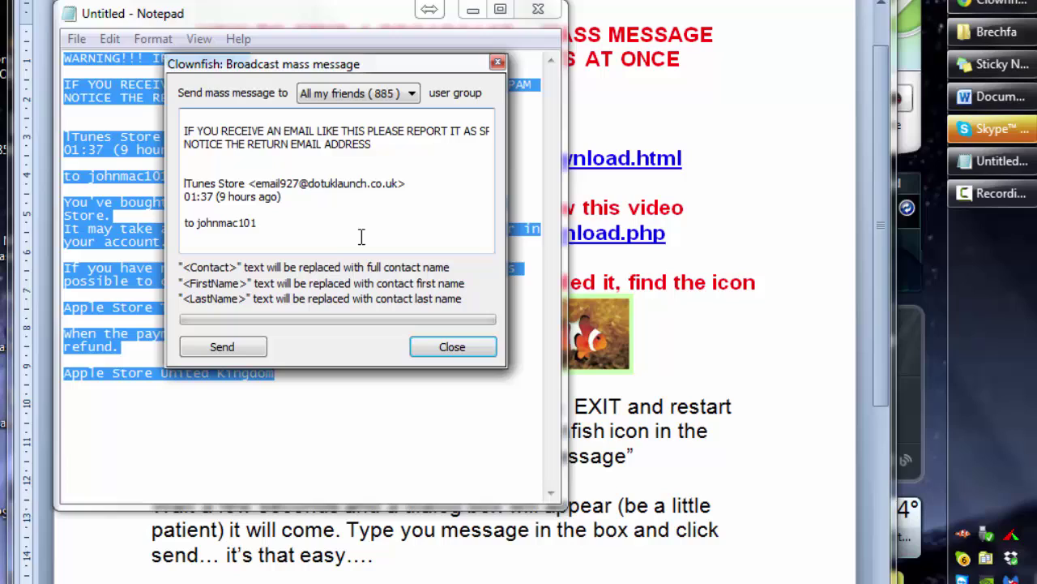
Step: Select the sender's e-mail address in the iTunes Store line of the broadcast message
{"action": "key", "text": "Down"}
{"action": "key", "text": "Down"}
{"action": "key", "text": "Down"}
{"action": "key", "text": "Down"}
{"action": "key", "text": "Left"}
{"action": "key", "text": "shift+Right"}
{"action": "key", "text": "shift+Right"}
{"action": "key", "text": "shift+Right"}
{"action": "key", "text": "shift+Right"}
{"action": "key", "text": "shift+Right"}
{"action": "key", "text": "shift+Right"}
{"action": "key", "text": "shift+Right"}
{"action": "key", "text": "shift+Right"}
{"action": "key", "text": "shift+Right"}
{"action": "key", "text": "shift+Right"}
{"action": "key", "text": "shift+Right"}
{"action": "key", "text": "shift+Right"}
{"action": "key", "text": "shift+Right"}
{"action": "key", "text": "shift+Right"}
{"action": "key", "text": "shift+Right"}
{"action": "key", "text": "shift+Right"}
{"action": "key", "text": "shift+Right"}
{"action": "key", "text": "shift+Right"}
{"action": "key", "text": "shift+Right"}
{"action": "key", "text": "shift+Right"}
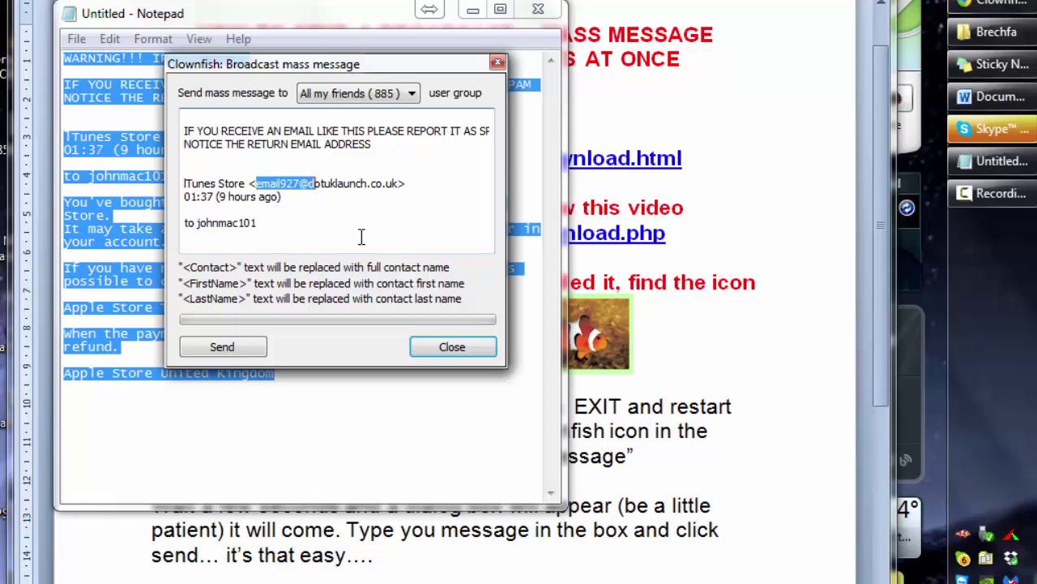
{"action": "key", "text": "shift+Right"}
{"action": "key", "text": "shift+Right"}
{"action": "key", "text": "shift+Right"}
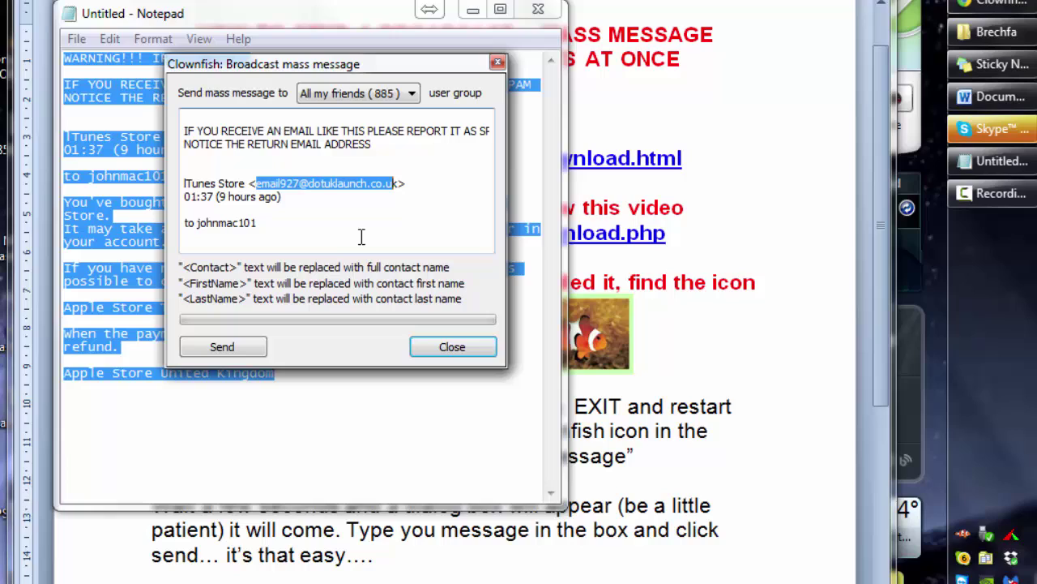